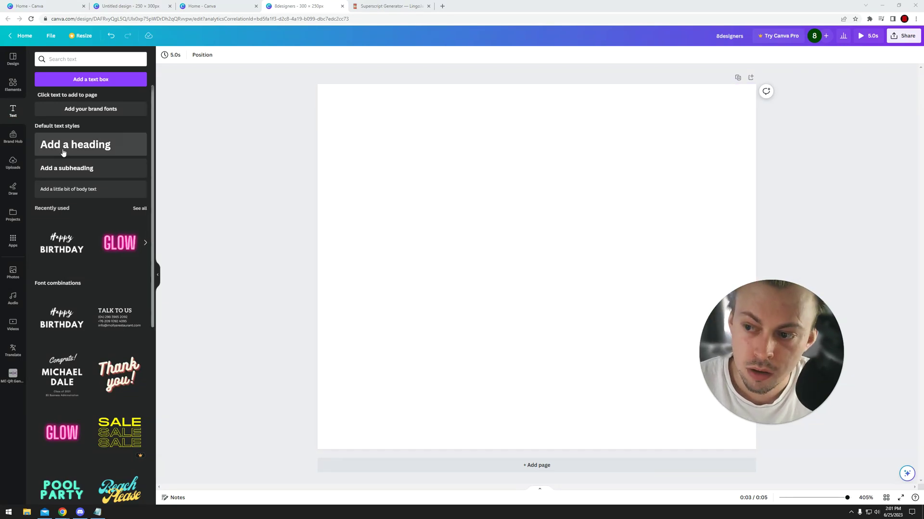
# Add a heading reading 'MC' to the page and enlarge it to about double size.
pyautogui.moveTo(63, 152)
pyautogui.mouseDown()
pyautogui.moveTo(449, 196)
pyautogui.moveTo(524, 293)
pyautogui.mouseUp()
pyautogui.doubleClick(514, 229)
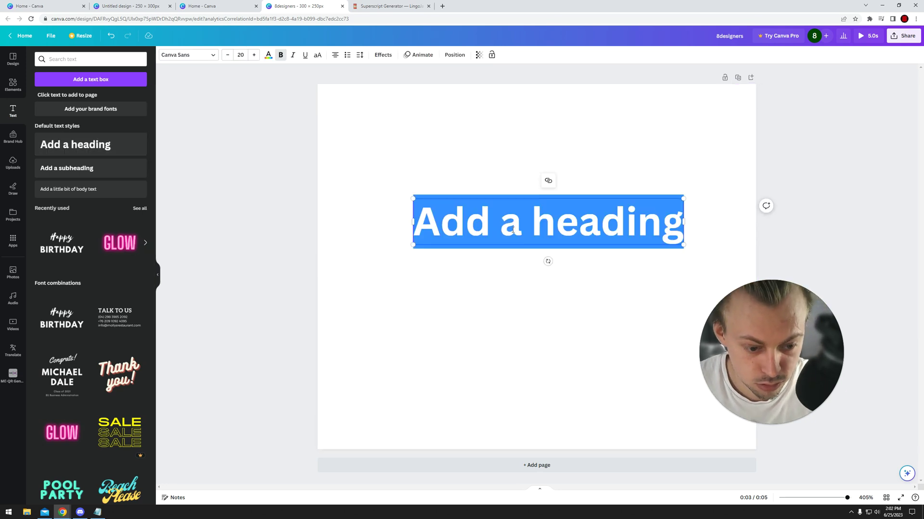
pyautogui.write('MC')
pyautogui.click(475, 210)
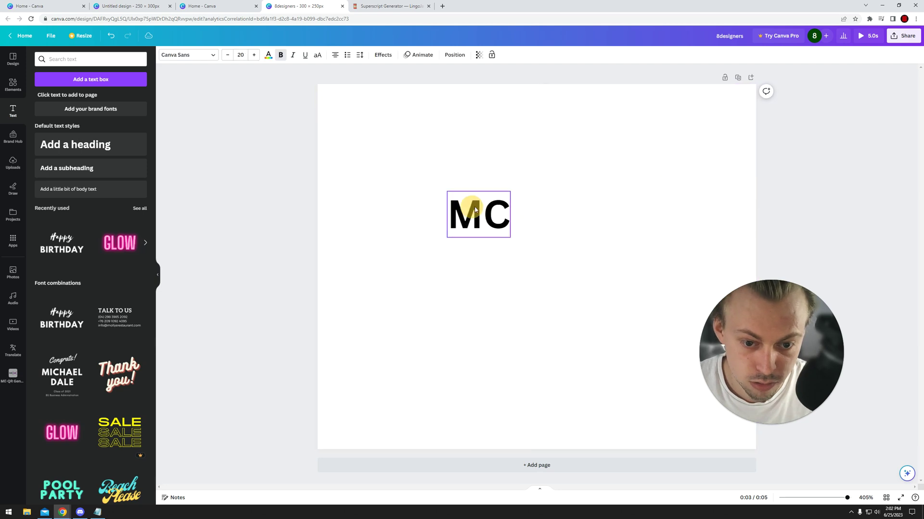
pyautogui.moveTo(510, 237); pyautogui.dragTo(571, 283)
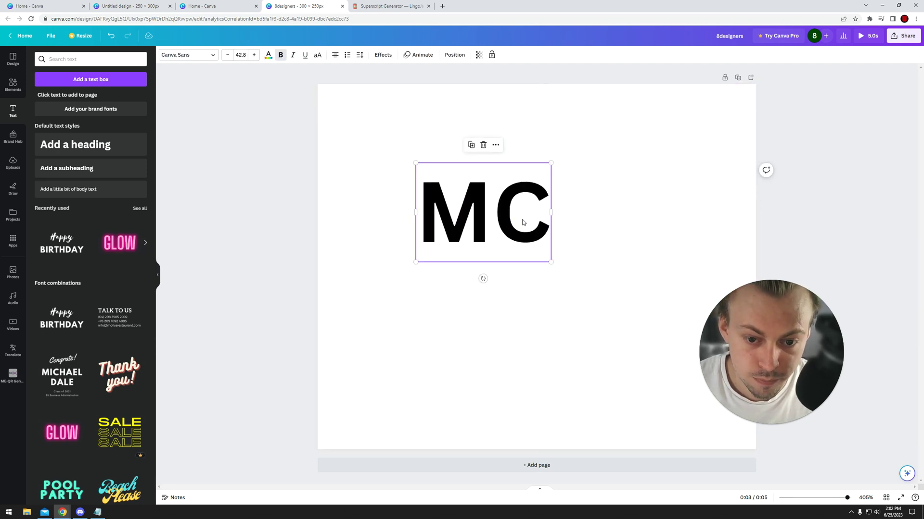
pyautogui.click(390, 6)
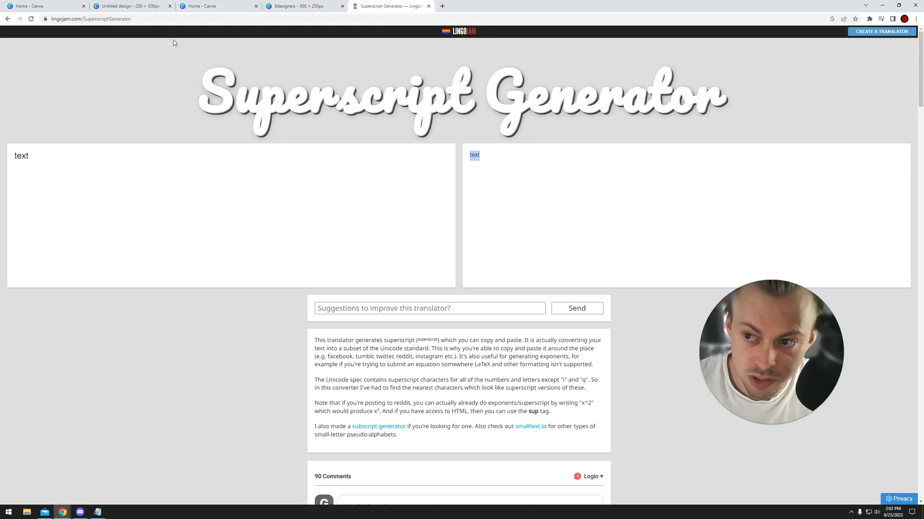
# Type 2 into LingoJam's Superscript Generator to get a copyable superscript ² character.
pyautogui.click(87, 20)
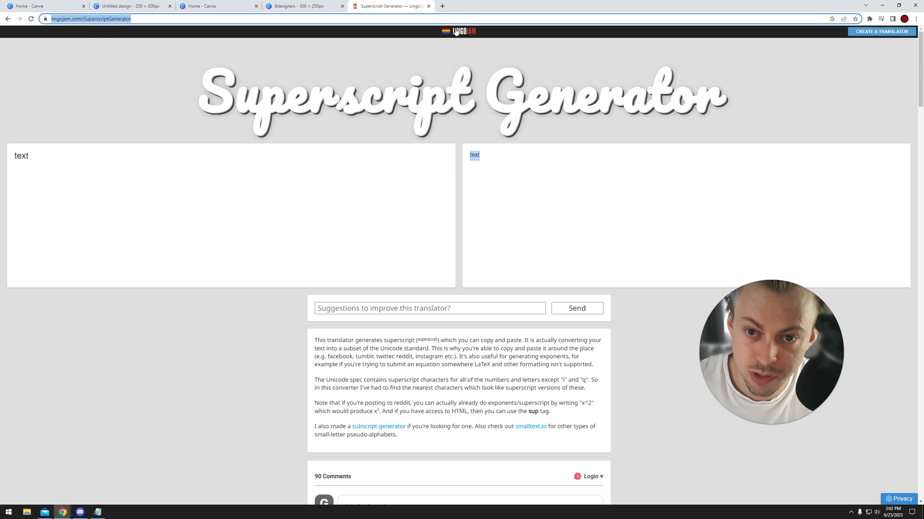
pyautogui.click(277, 234)
pyautogui.write('2')
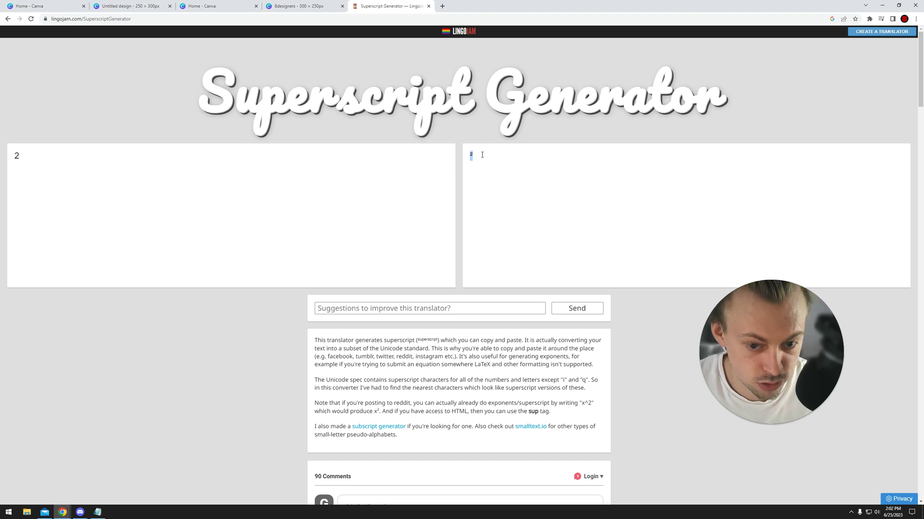
pyautogui.click(304, 6)
pyautogui.doubleClick(534, 185)
# Paste the superscript ² after 'MC' and raise the MC² heading on the page.
pyautogui.click(553, 201)
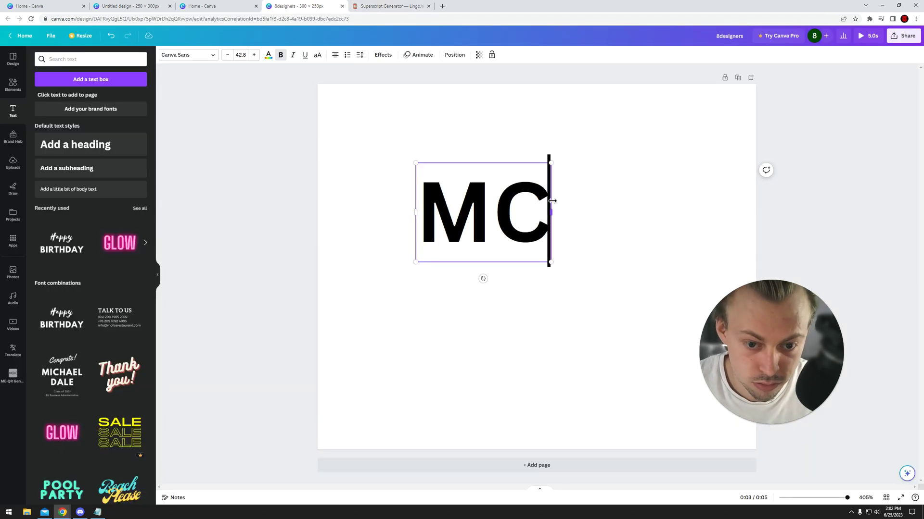
pyautogui.write('²')
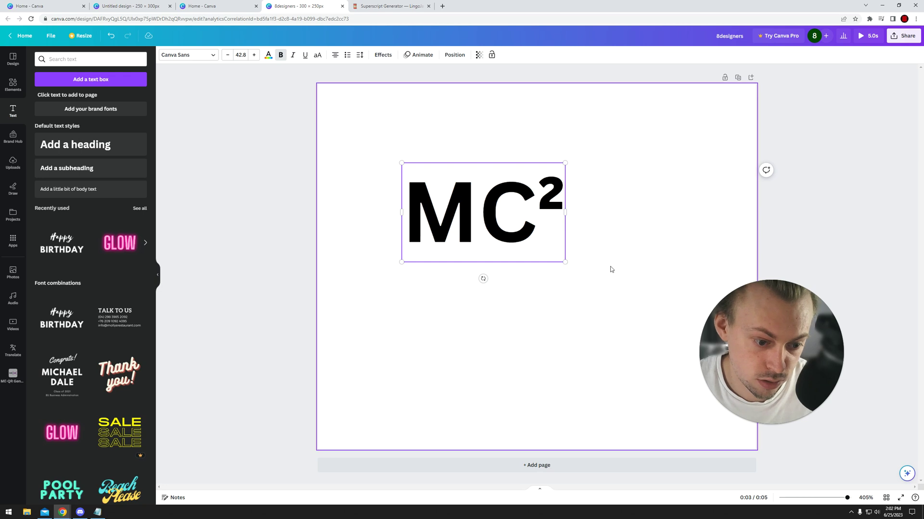
pyautogui.click(612, 272)
pyautogui.moveTo(495, 218); pyautogui.dragTo(518, 226)
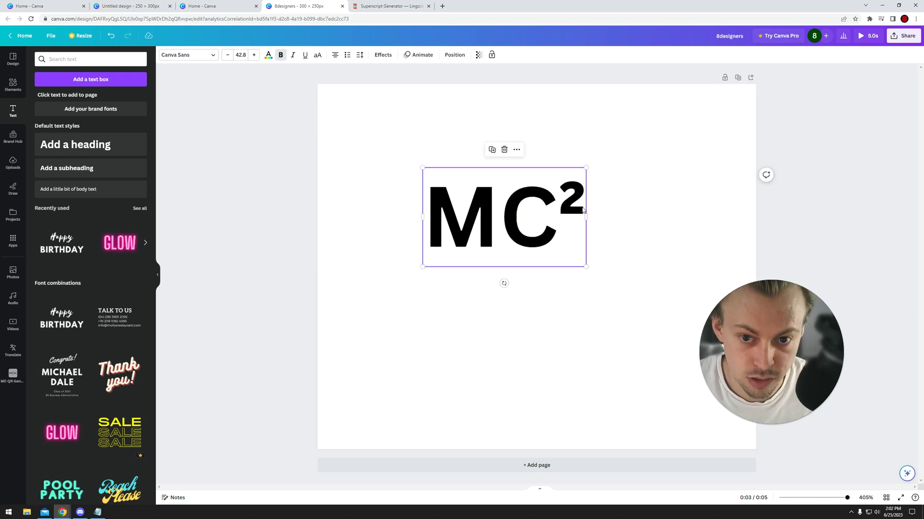
pyautogui.moveTo(534, 230); pyautogui.dragTo(537, 217)
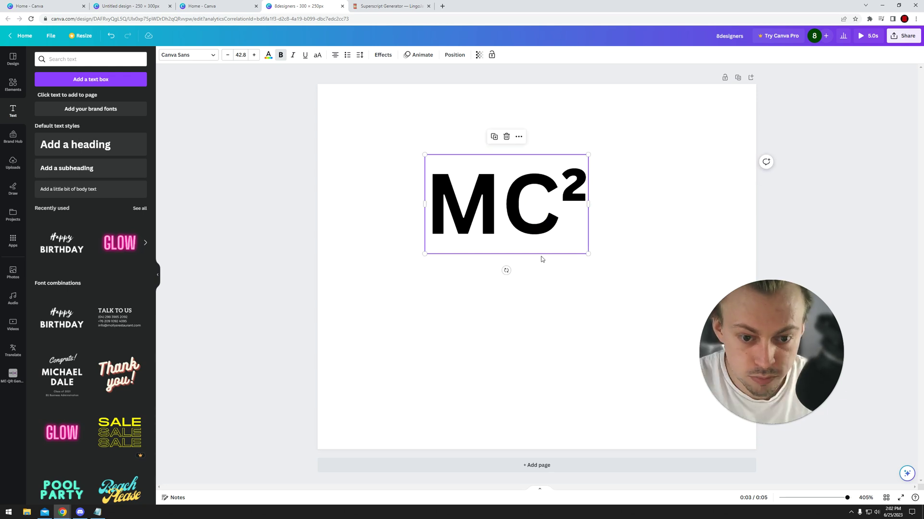
pyautogui.moveTo(511, 205); pyautogui.dragTo(514, 190)
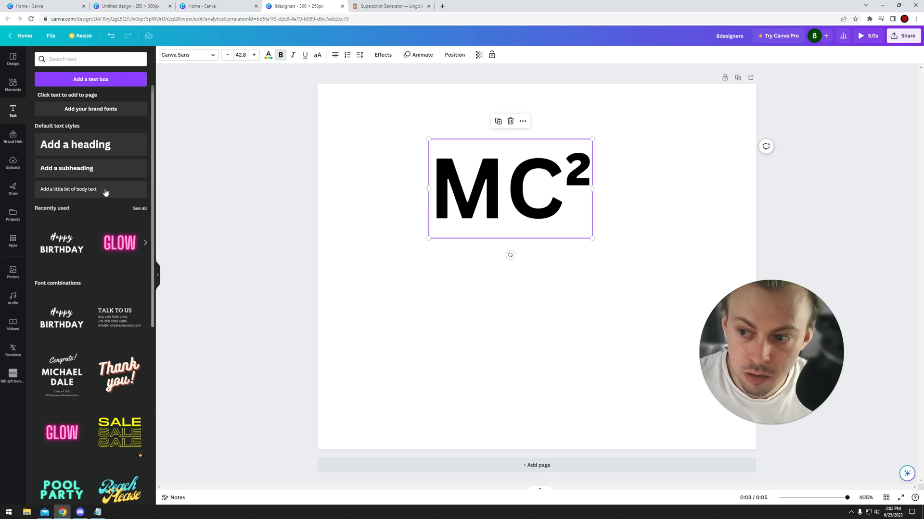
# Duplicate the MC² heading below the original and retype the copy as 'MC'.
pyautogui.click(505, 206)
pyautogui.click(530, 334)
pyautogui.click(519, 189)
pyautogui.hotkey('ctrl', 'd')
pyautogui.moveTo(534, 210); pyautogui.dragTo(526, 314)
pyautogui.doubleClick(582, 313)
pyautogui.write('MC')
pyautogui.click(632, 311)
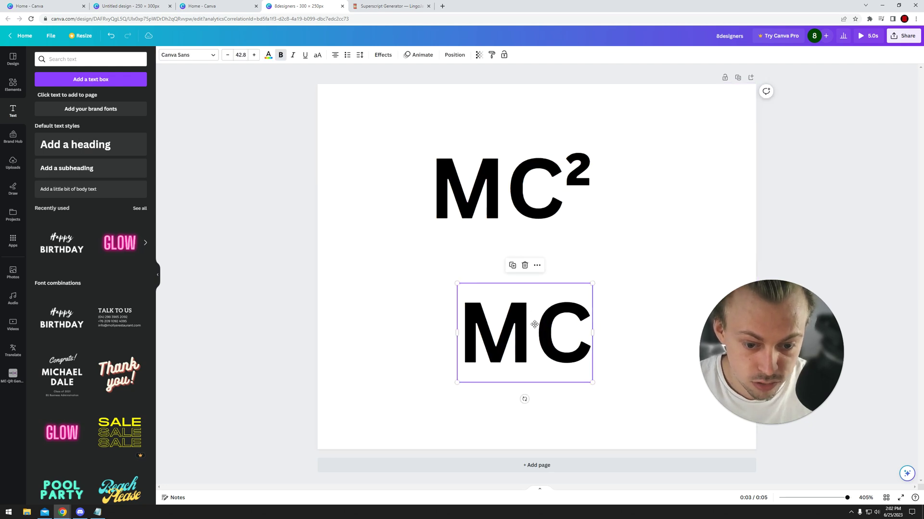
pyautogui.click(532, 320)
pyautogui.moveTo(527, 328)
pyautogui.mouseDown()
pyautogui.moveTo(517, 333)
pyautogui.moveTo(671, 303)
pyautogui.mouseUp()
pyautogui.click(604, 314)
# Duplicate the lower MC into a '2' text box and shrink it to superscript size.
pyautogui.click(573, 332)
pyautogui.hotkey('ctrl', 'd')
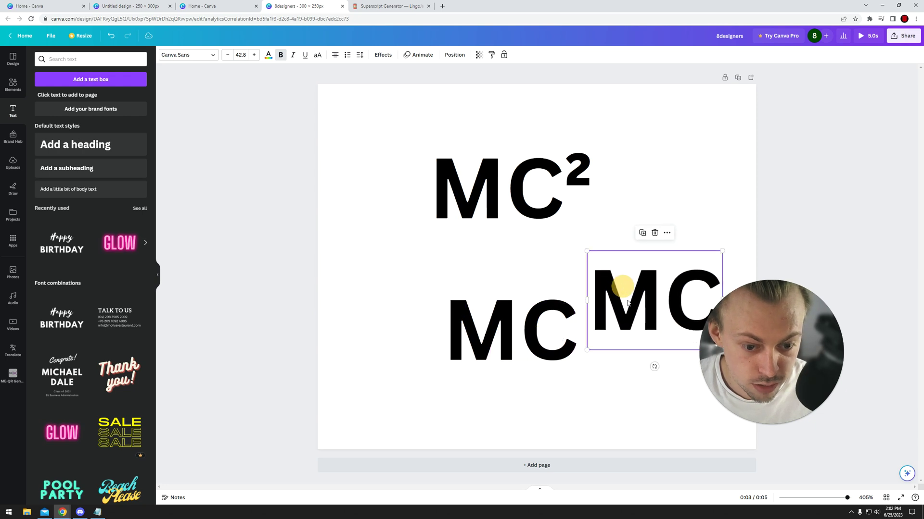
pyautogui.doubleClick(654, 299)
pyautogui.write('2')
pyautogui.click(630, 375)
pyautogui.click(656, 331)
pyautogui.moveTo(678, 350)
pyautogui.mouseDown()
pyautogui.moveTo(642, 285)
pyautogui.moveTo(593, 308)
pyautogui.moveTo(610, 330)
pyautogui.moveTo(599, 313)
pyautogui.mouseUp()
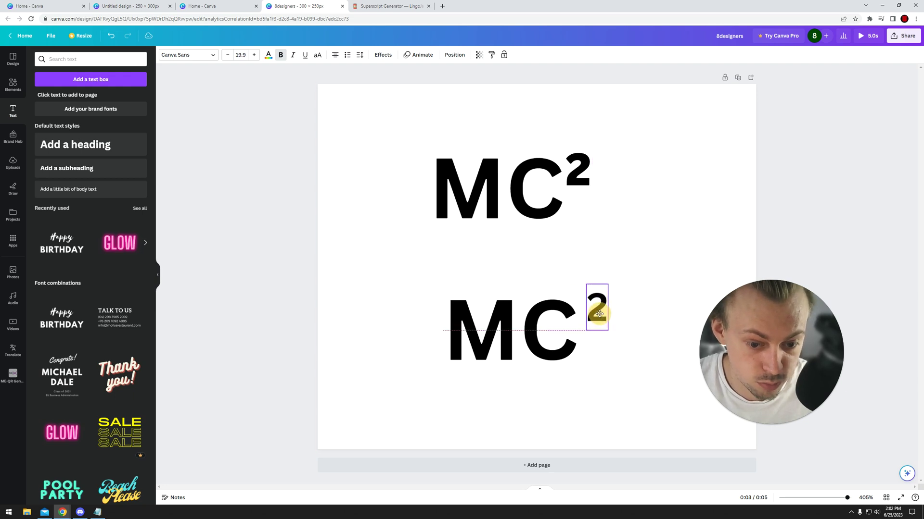
# Select the small 2, then marquee-select it together with the bottom MC heading.
pyautogui.click(628, 247)
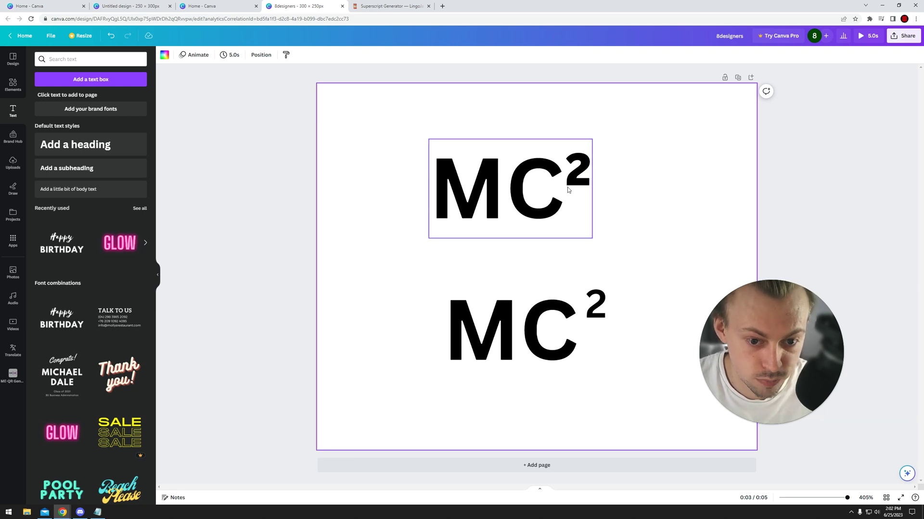
pyautogui.click(596, 302)
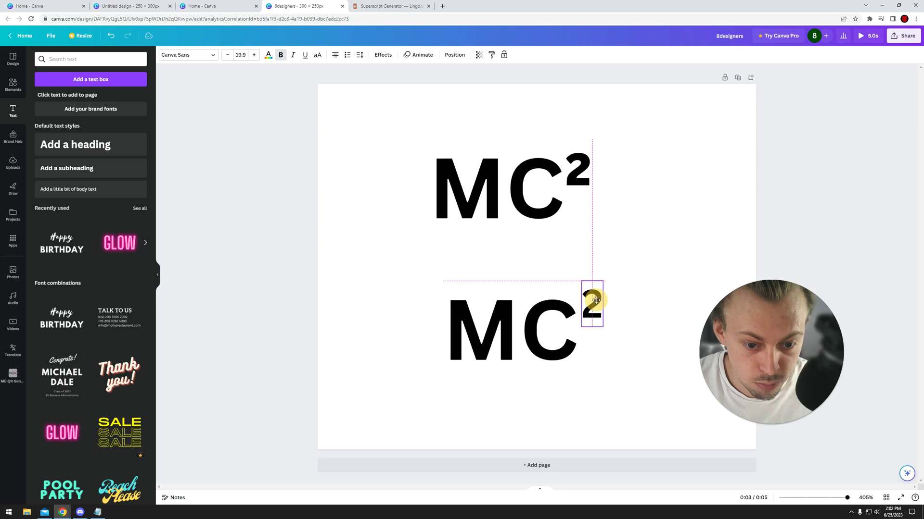
pyautogui.moveTo(639, 243); pyautogui.dragTo(398, 374)
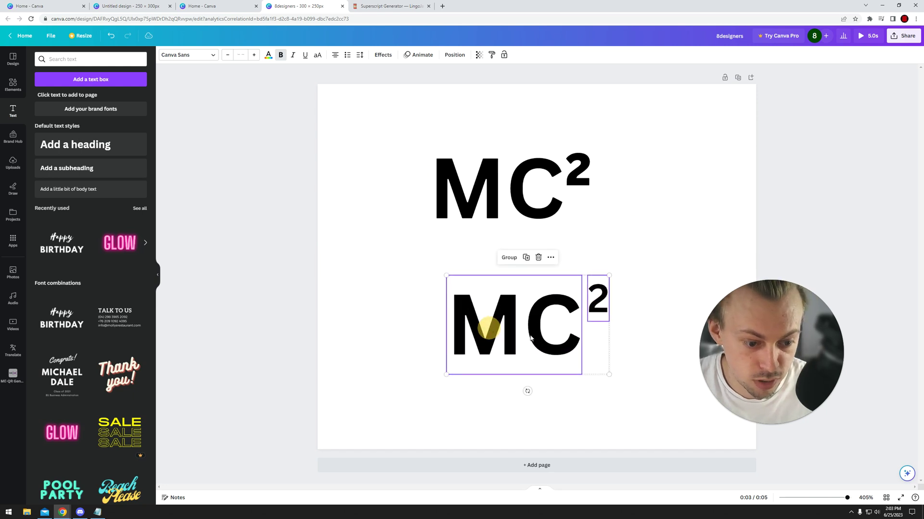